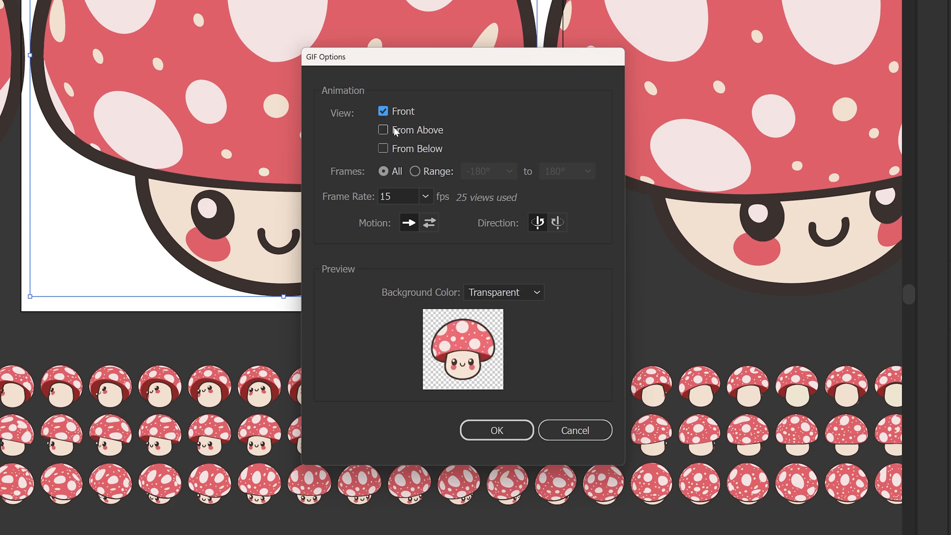
Try the From Above view for the GIF animation, then leave only the From Below view enabled
left_click(384, 130)
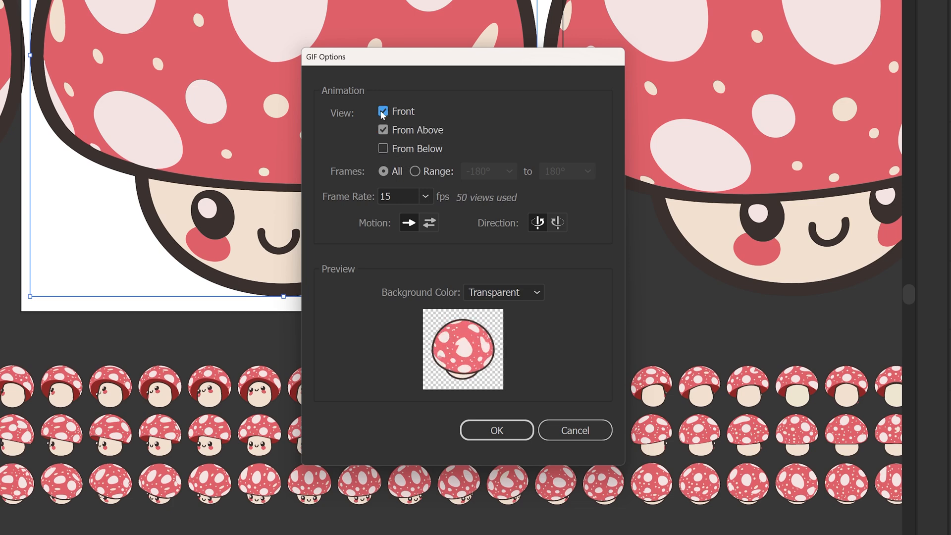
left_click(382, 112)
left_click(383, 149)
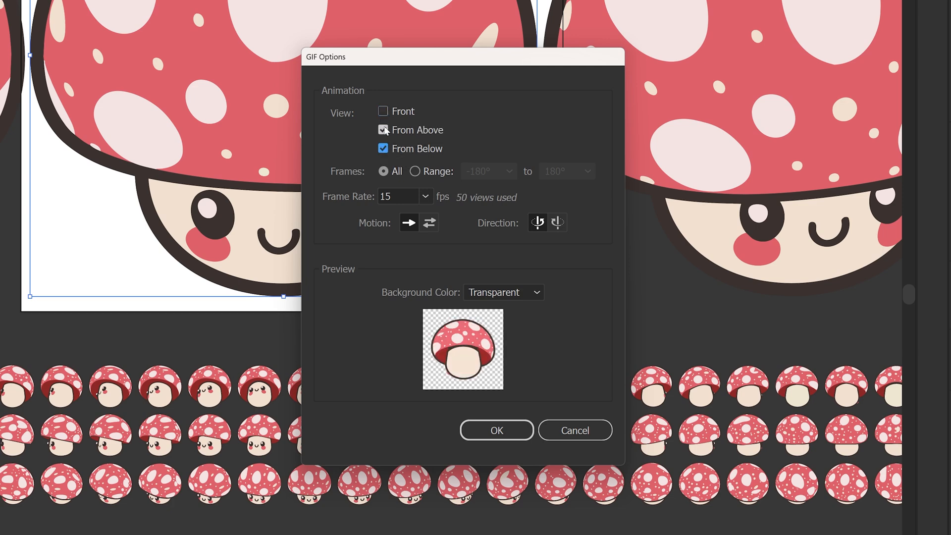
left_click(385, 129)
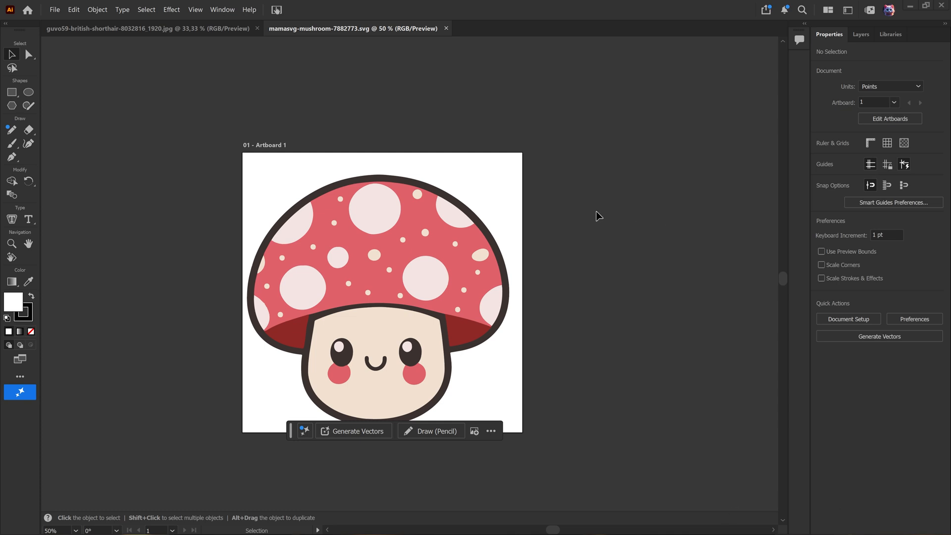
Group all the mushroom artwork and move the contextual task bar clear of it, below the artboard
left_click_drag(187, 183, 491, 399)
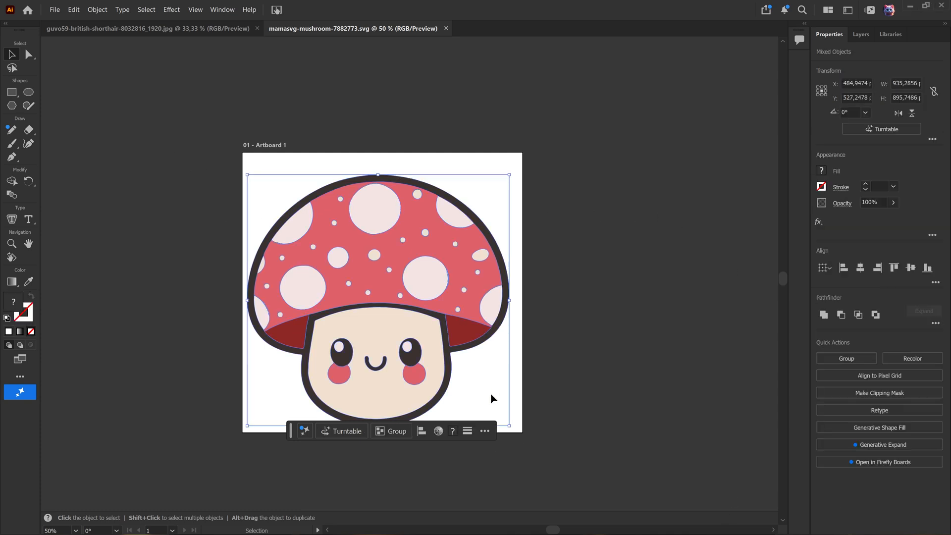
left_click(389, 431)
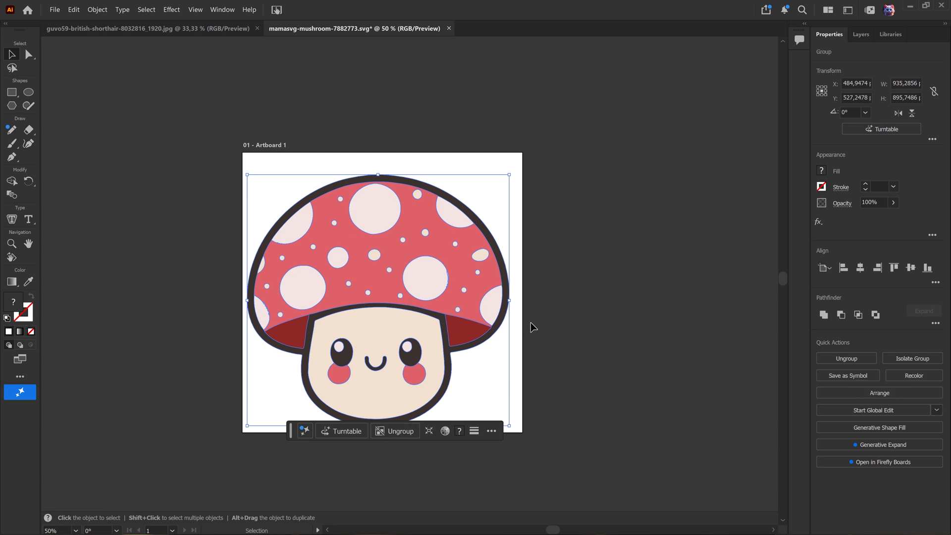
left_click_drag(289, 432, 283, 478)
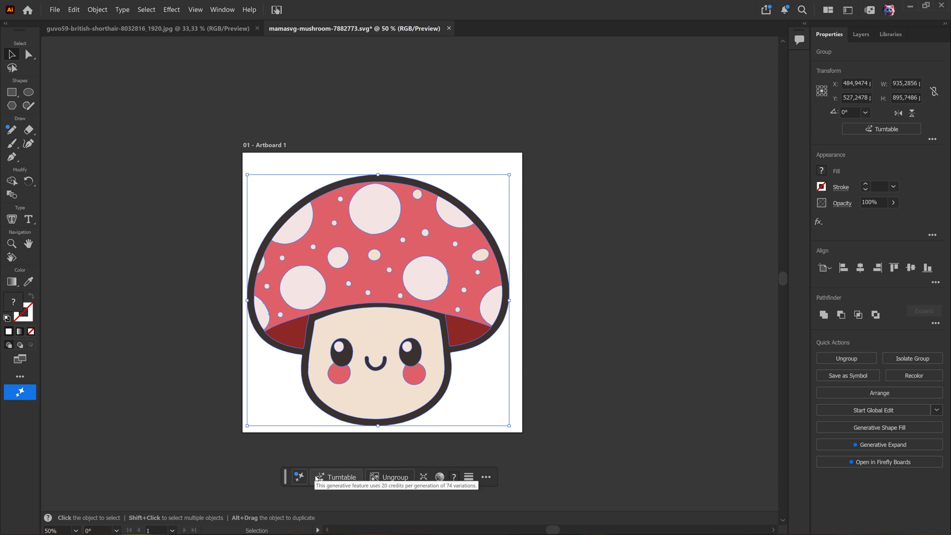
Generate Turntable views from the grouped mushroom
left_click(98, 10)
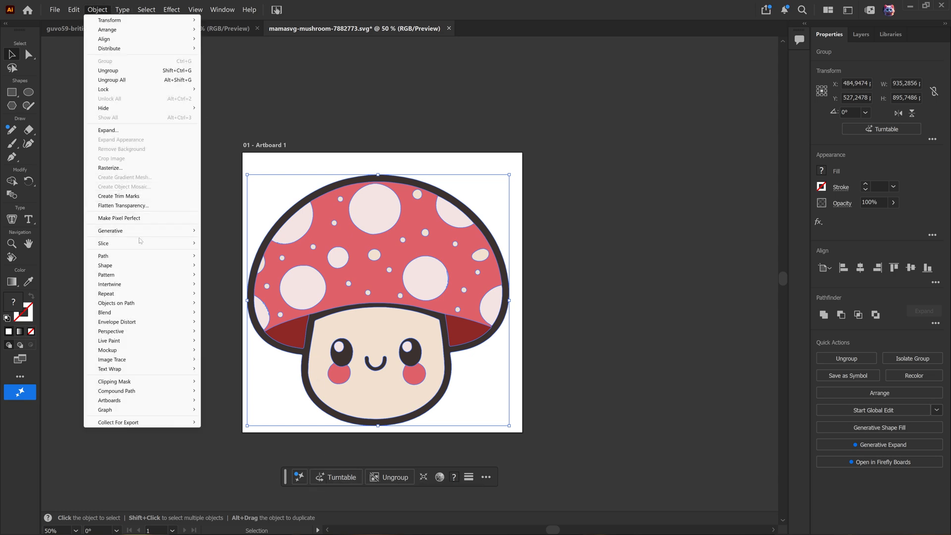
mouse_move(153, 233)
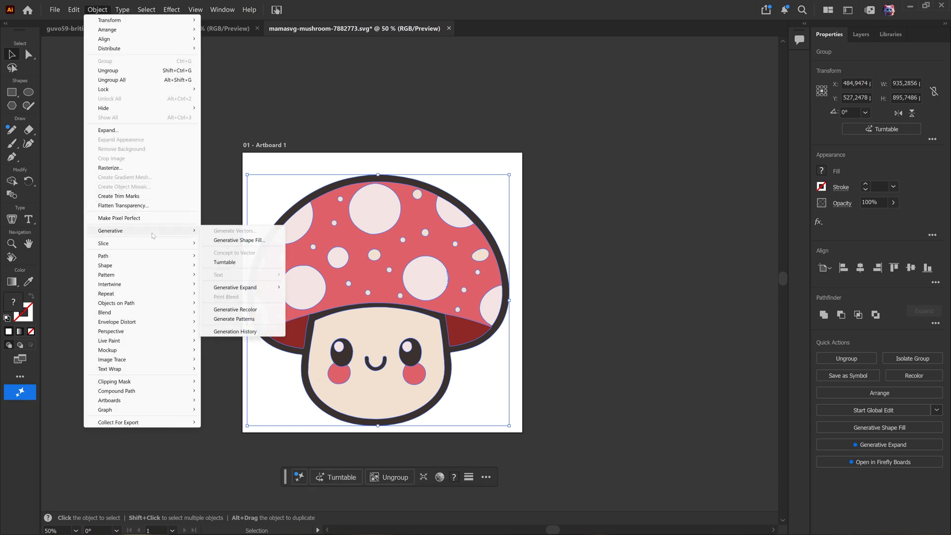
left_click(254, 266)
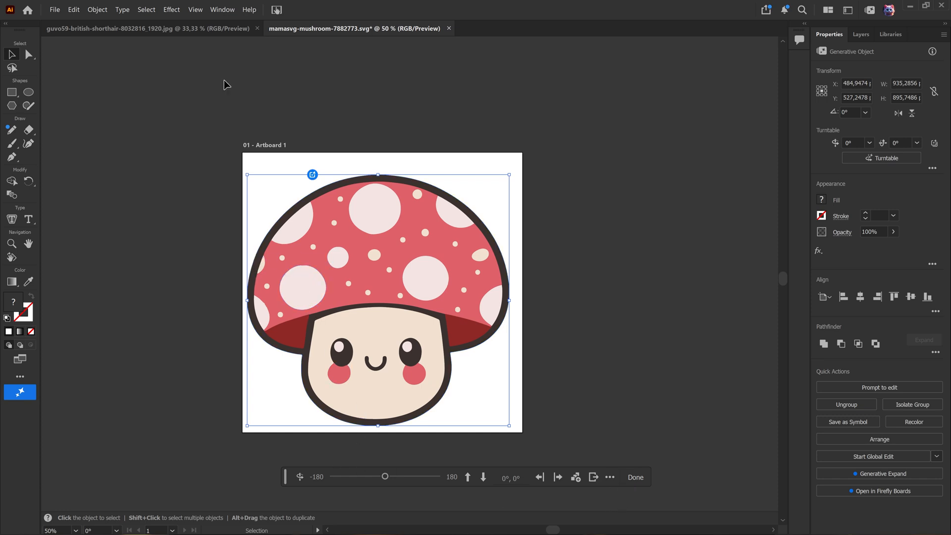
left_click(222, 10)
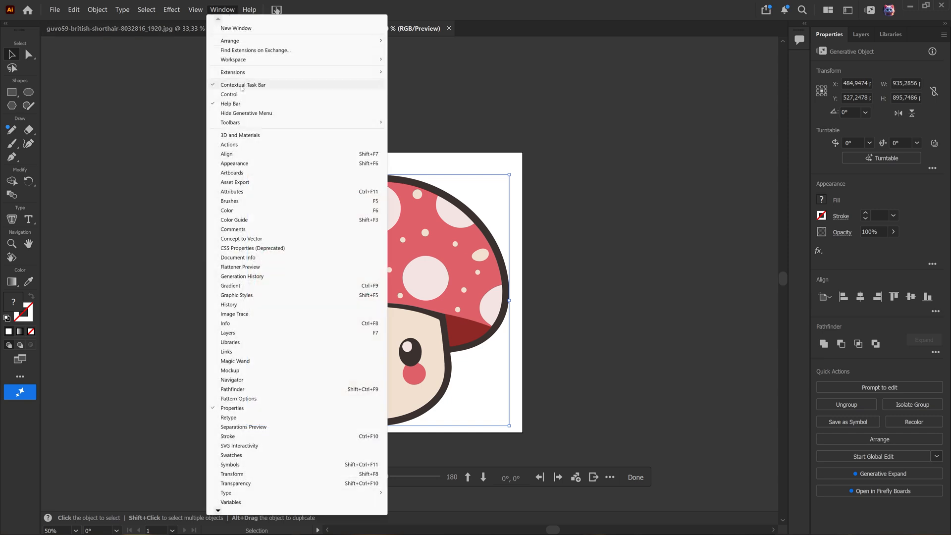
left_click(466, 341)
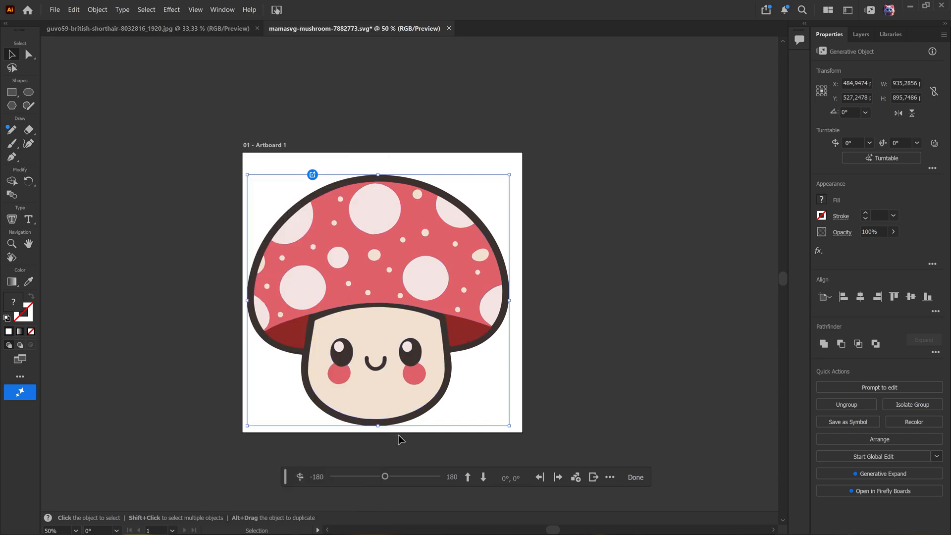
Try the turntable's horizontal rotation and upward tilt on the mushroom, and set its view to 0°, 30°
mouse_move(386, 477)
left_mouse_down()
mouse_move(421, 491)
mouse_move(343, 485)
mouse_move(388, 494)
left_mouse_up()
left_click(467, 478)
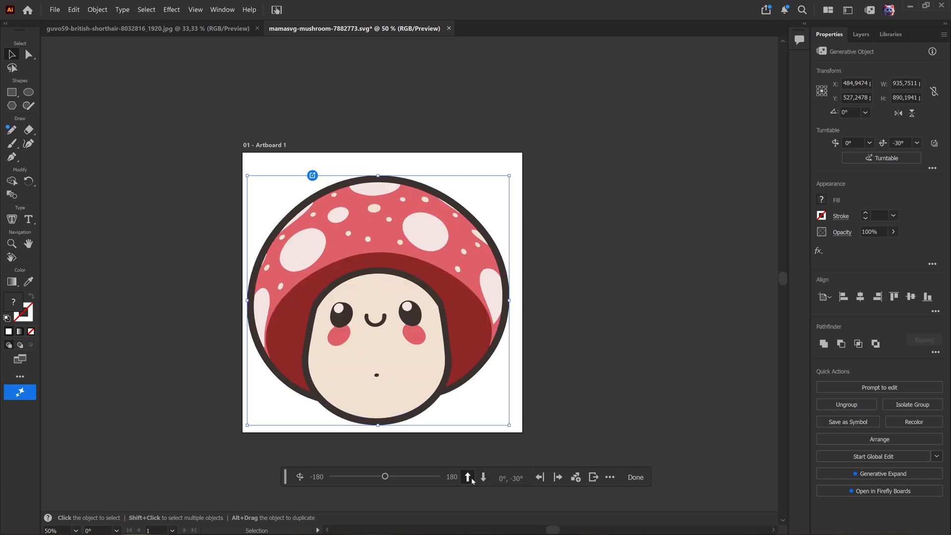
left_click(483, 478)
left_click(483, 478)
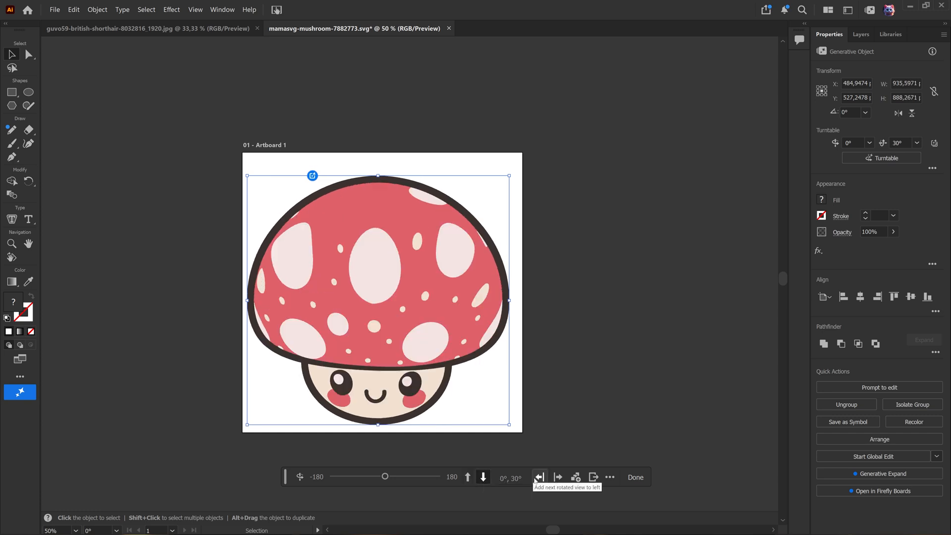
Add the next rotated mushroom views on the left and right sides of the original
left_click(539, 477)
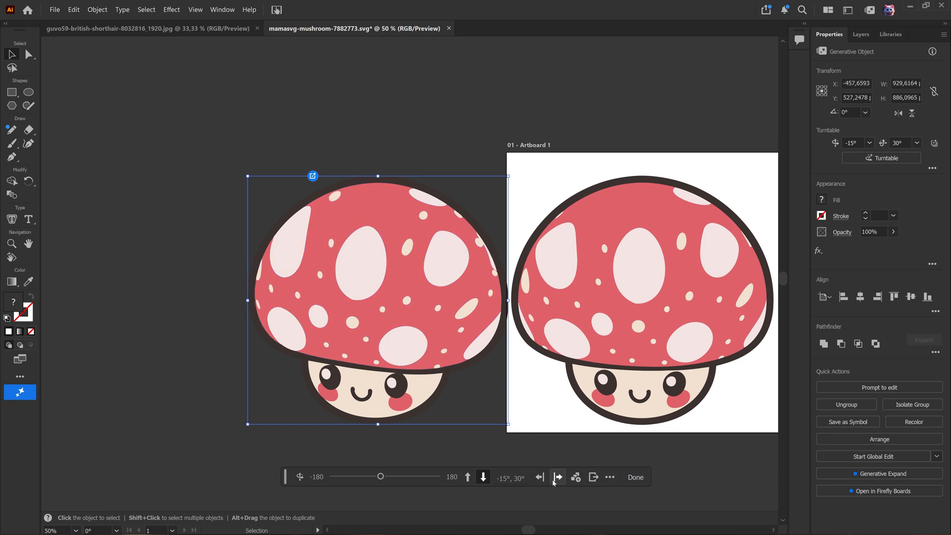
left_click(558, 477)
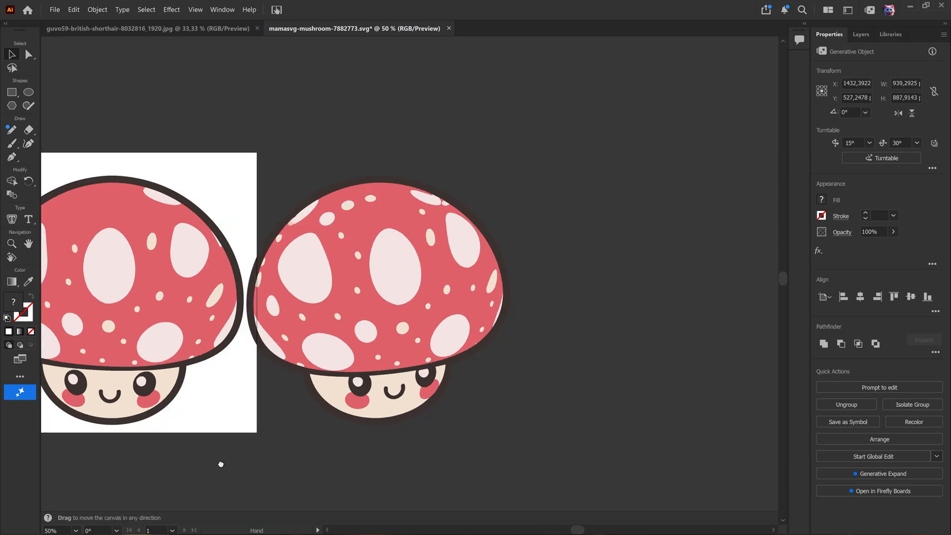
Place all turntable views of the artboard's mushroom on the canvas in a wide area below the artboard
left_click_drag(220, 464, 426, 447)
left_click(312, 252)
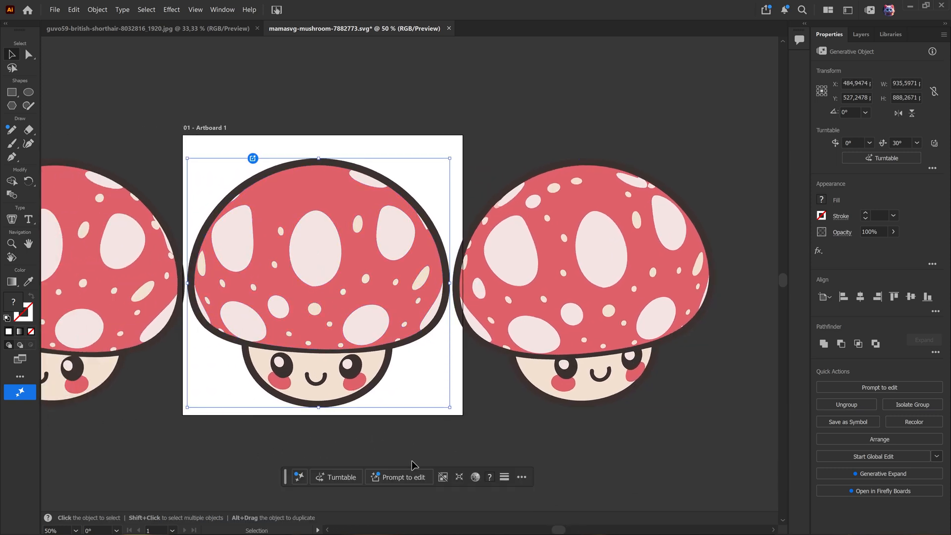
left_click(337, 478)
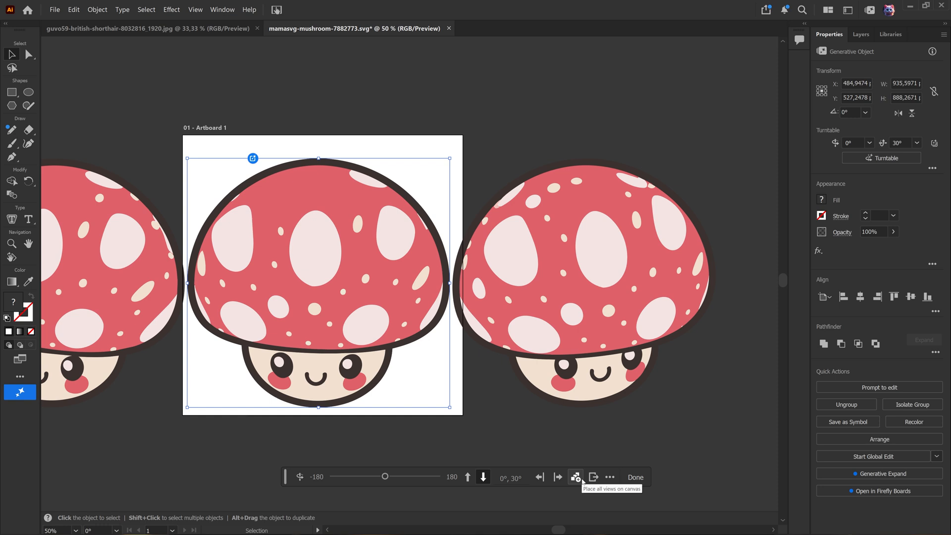
left_click(576, 477)
scroll(308, 400, "down", 2)
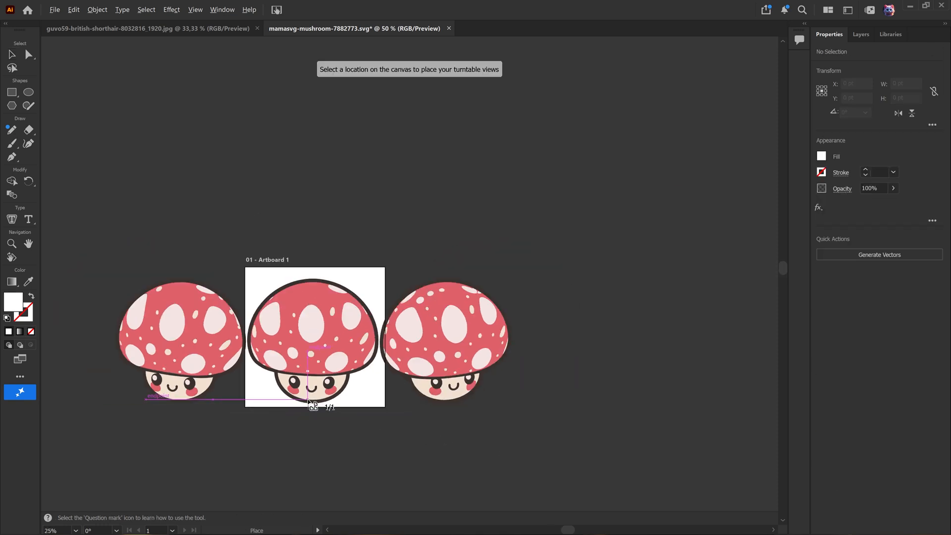
left_click_drag(201, 444, 477, 506)
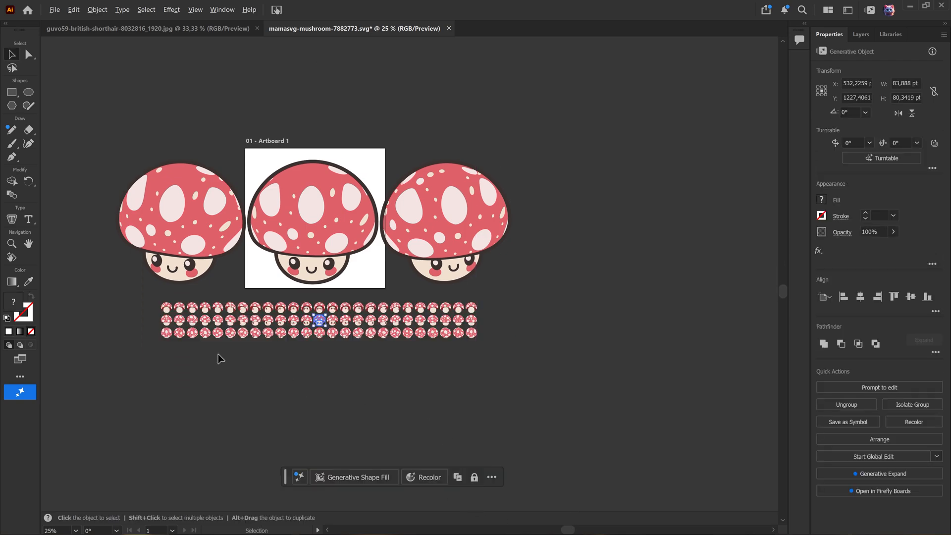
Start a GIF export of the turntable for the large mushroom on the artboard
scroll(217, 354, "up", 3)
key("space")
left_click_drag(553, 349, 403, 461)
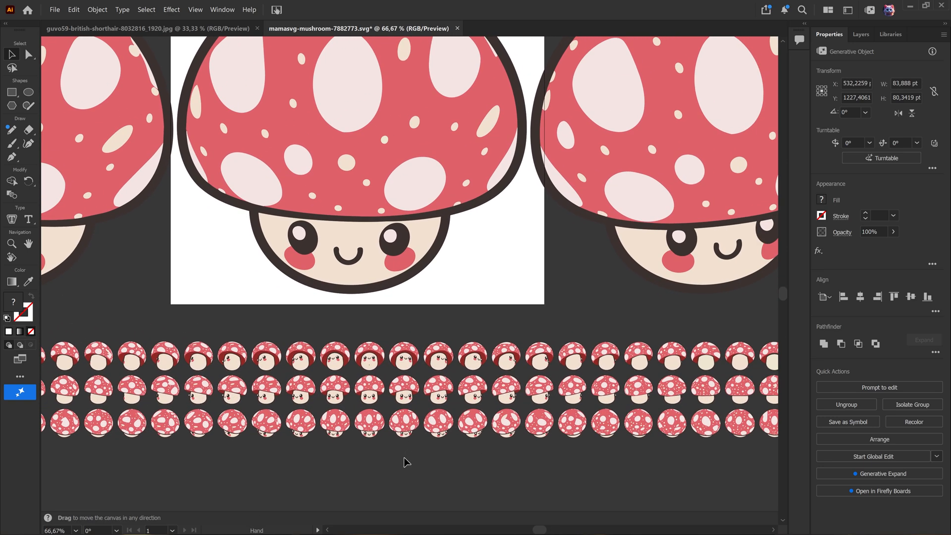
left_click(371, 263)
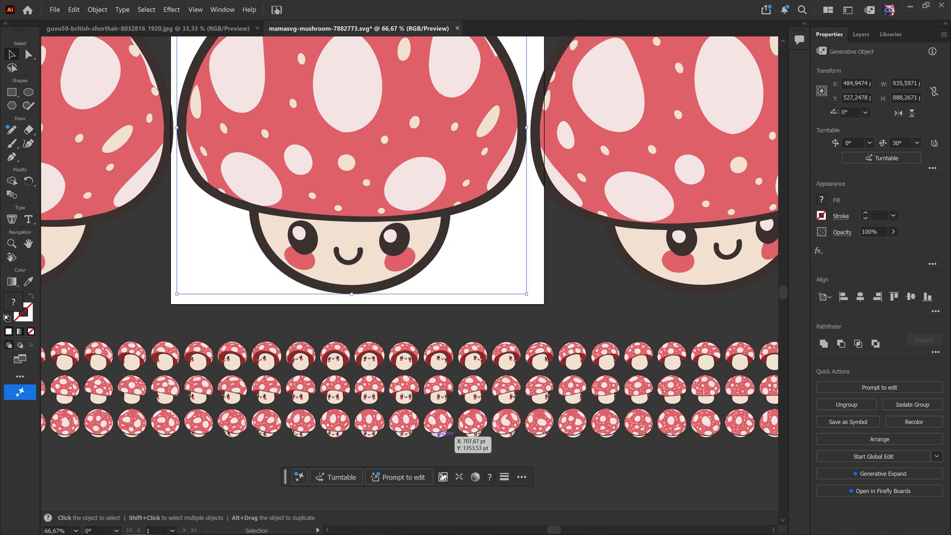
left_click(346, 476)
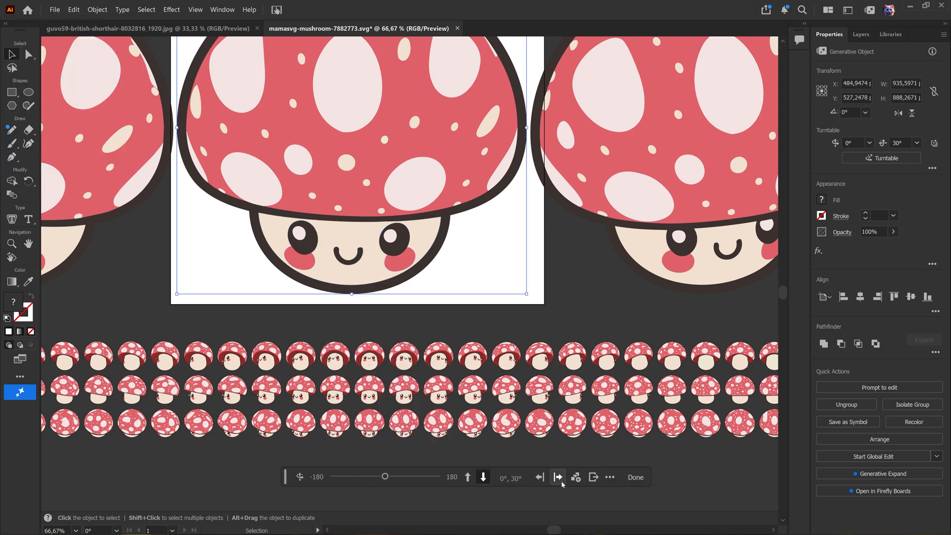
left_click(594, 477)
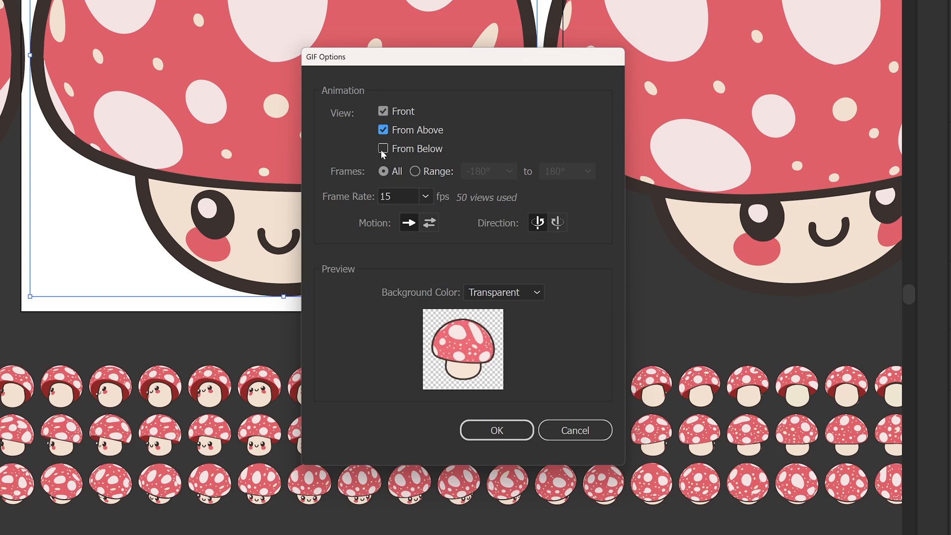
Try the From Below and From Above views for the GIF animation, and leave only the Front view enabled
left_click(383, 111)
left_click(384, 148)
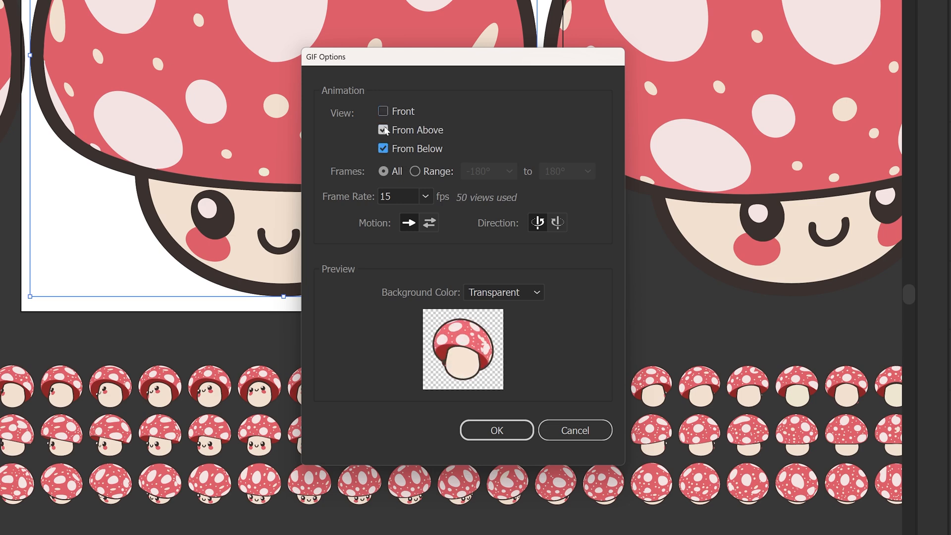
left_click(384, 130)
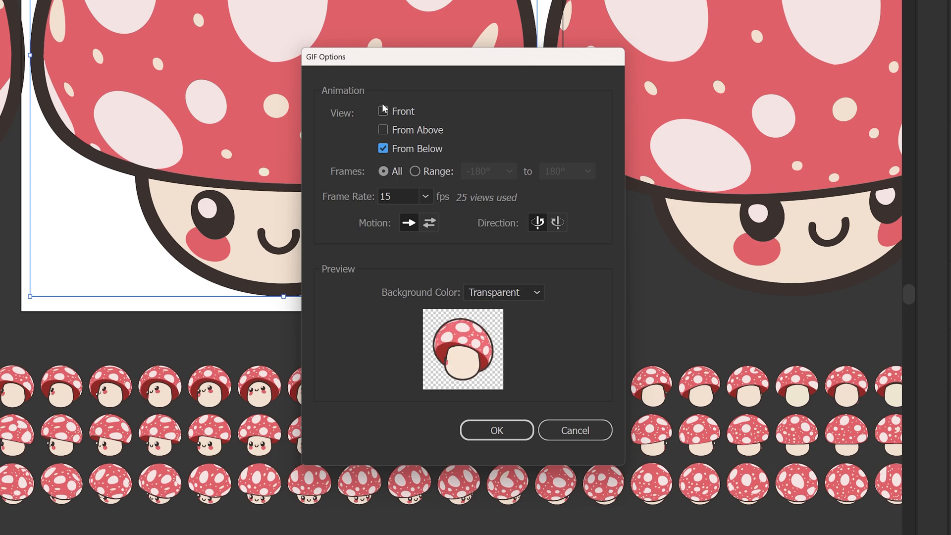
left_click(383, 110)
left_click(396, 150)
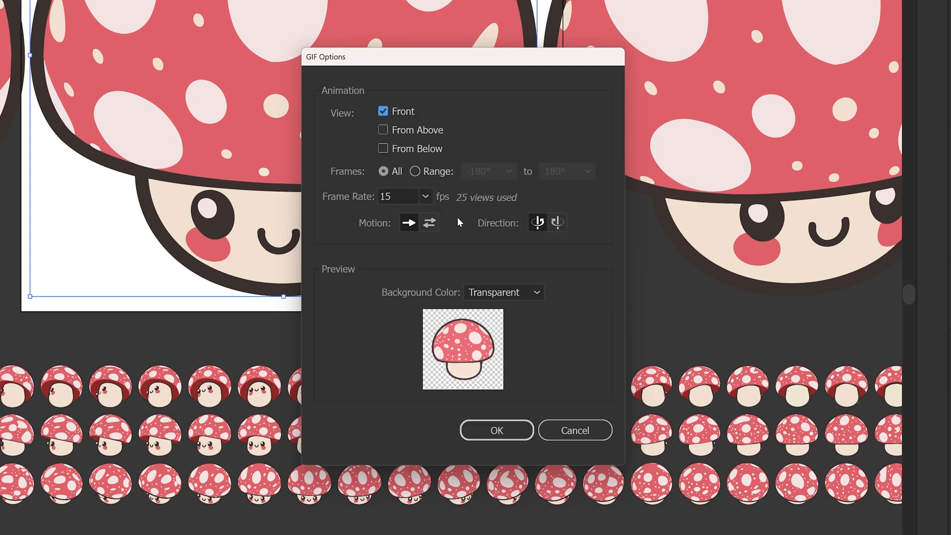
Review the available frame rates, set the GIF motion to back and forth, and reverse its rotation direction
left_click(425, 198)
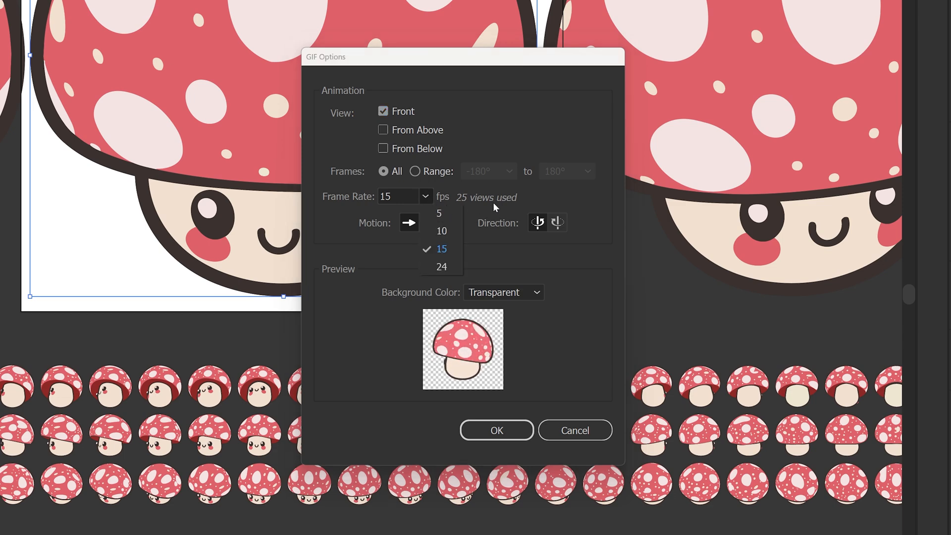
left_click(492, 202)
left_click(428, 224)
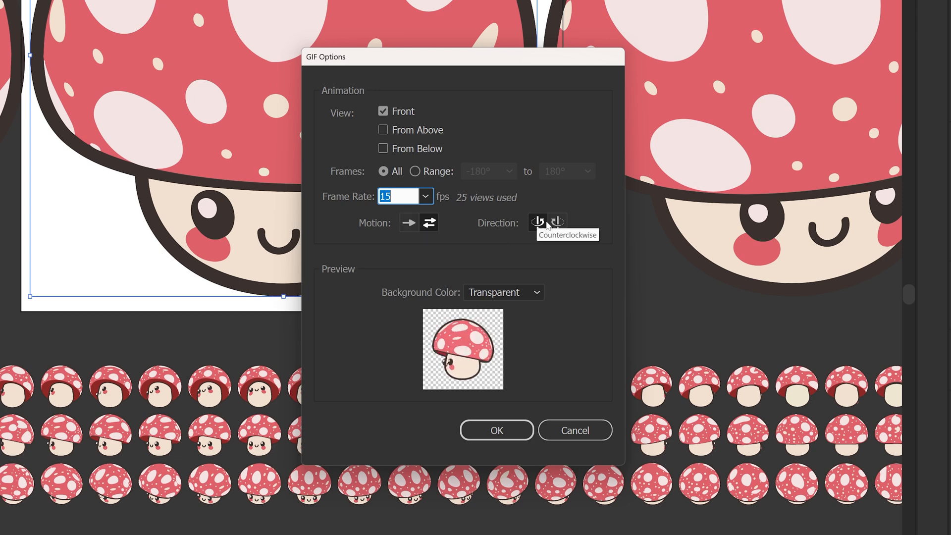
left_click(562, 221)
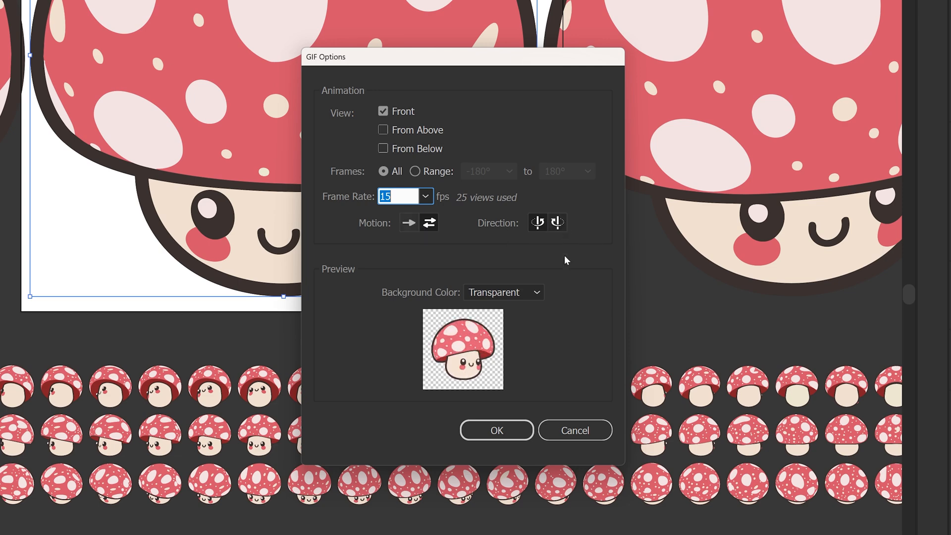
Compare White and Black as the GIF's background color and settle on White
left_click(537, 292)
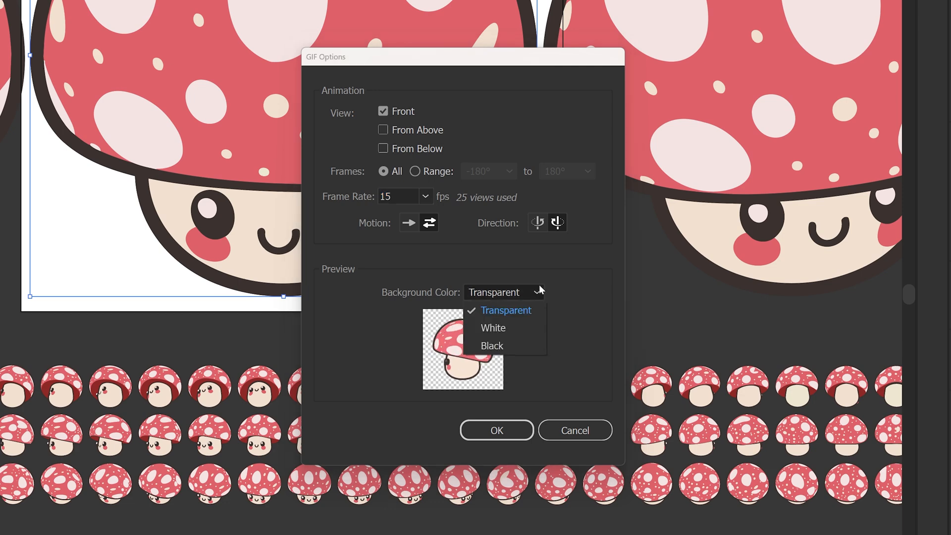
left_click(528, 327)
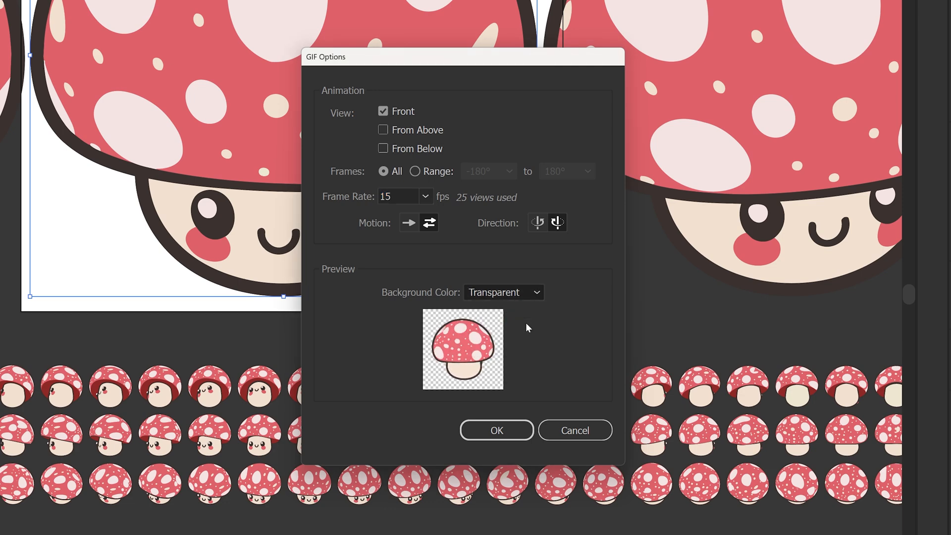
left_click(525, 295)
left_click(514, 346)
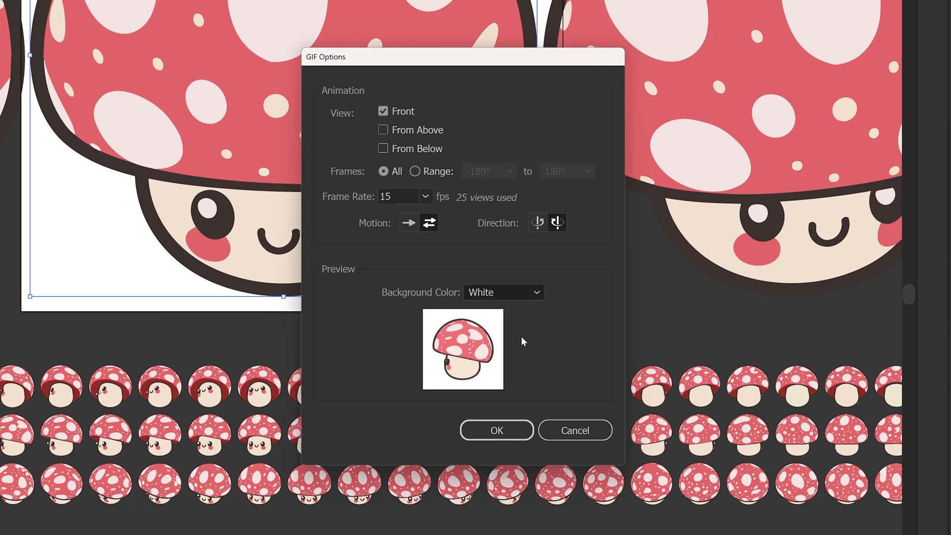
left_click(533, 294)
left_click(520, 327)
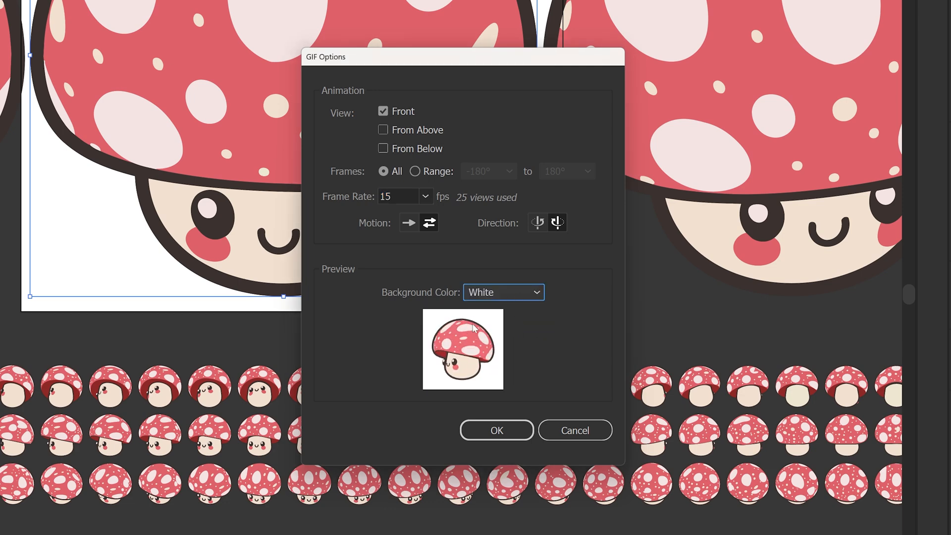
Set the GIF motion to one direction only and confirm the GIF options
left_click(409, 224)
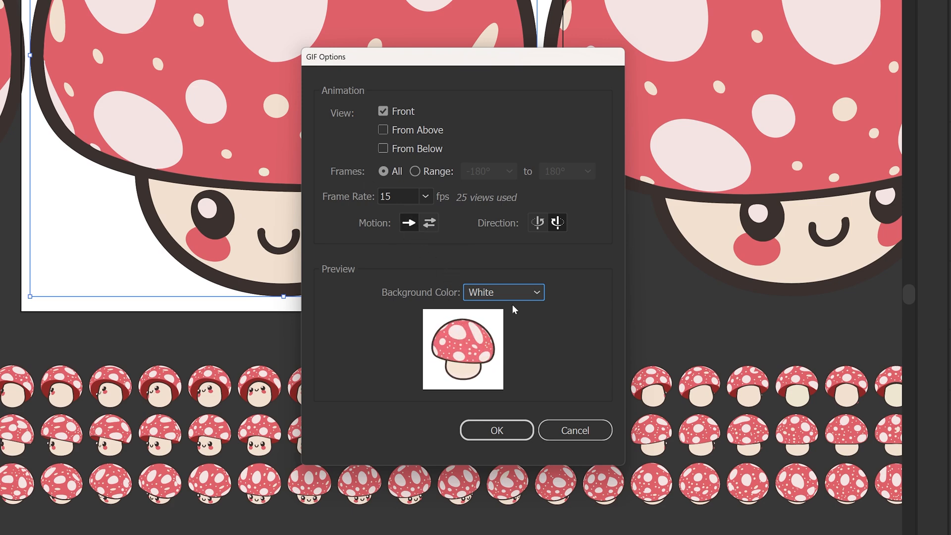
left_click(511, 436)
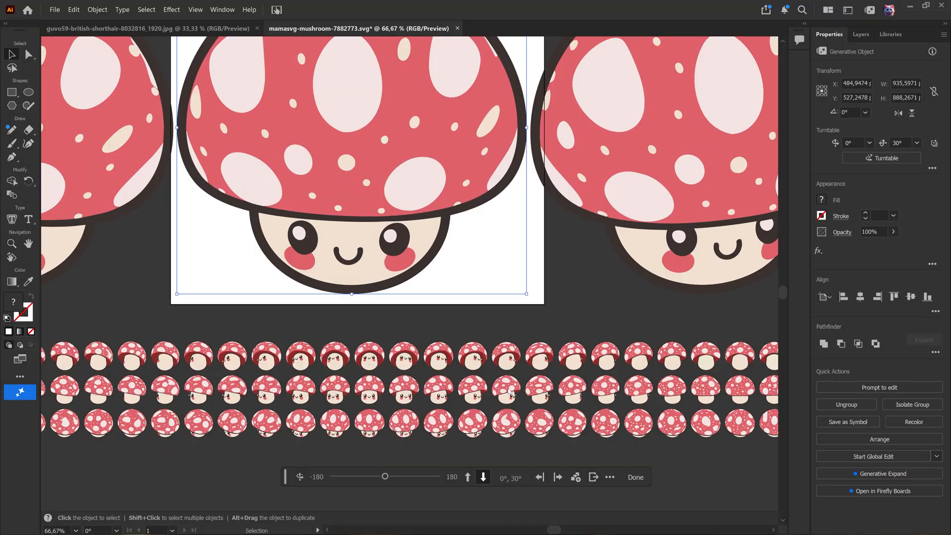
key("ctrl+minus")
key("ctrl+minus")
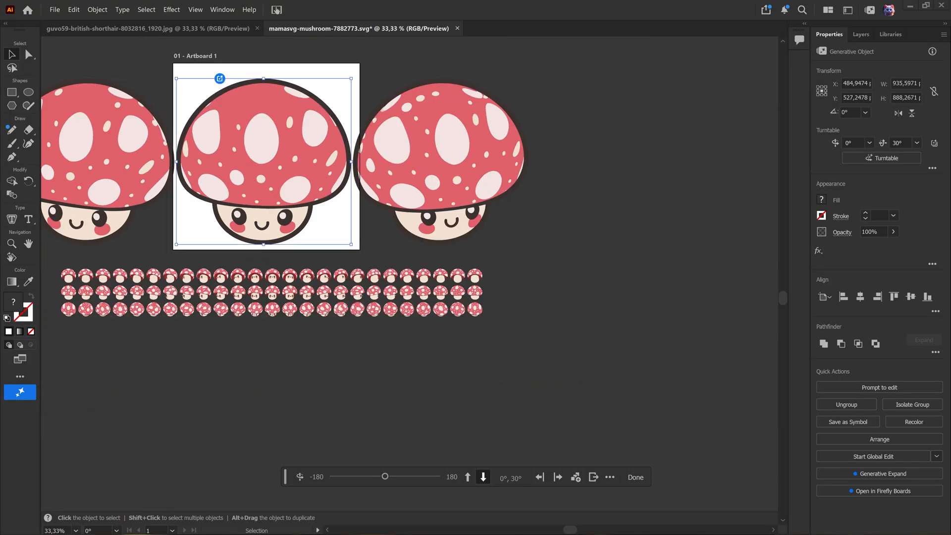
left_click_drag(212, 376, 312, 436)
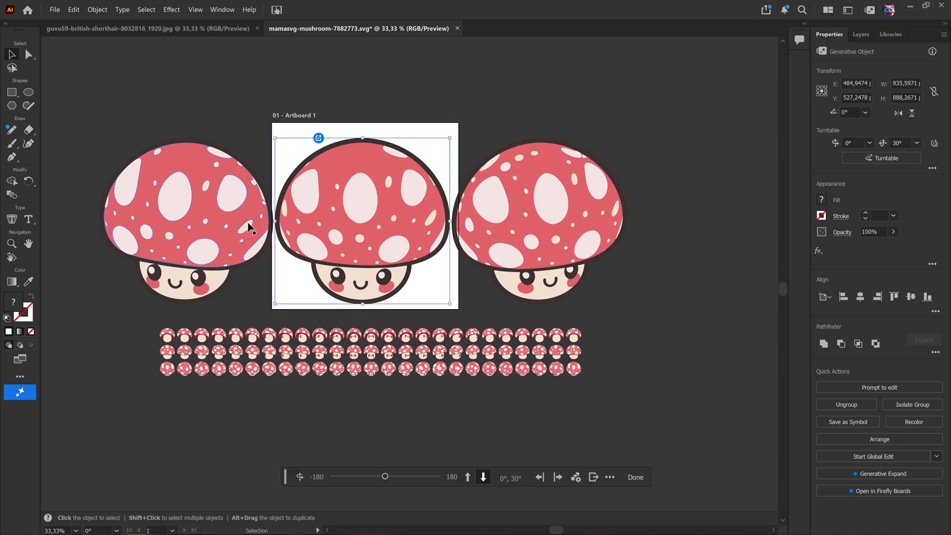
Switch to the british-shorthair cat photo document and remove the background from the cat image
left_click(150, 29)
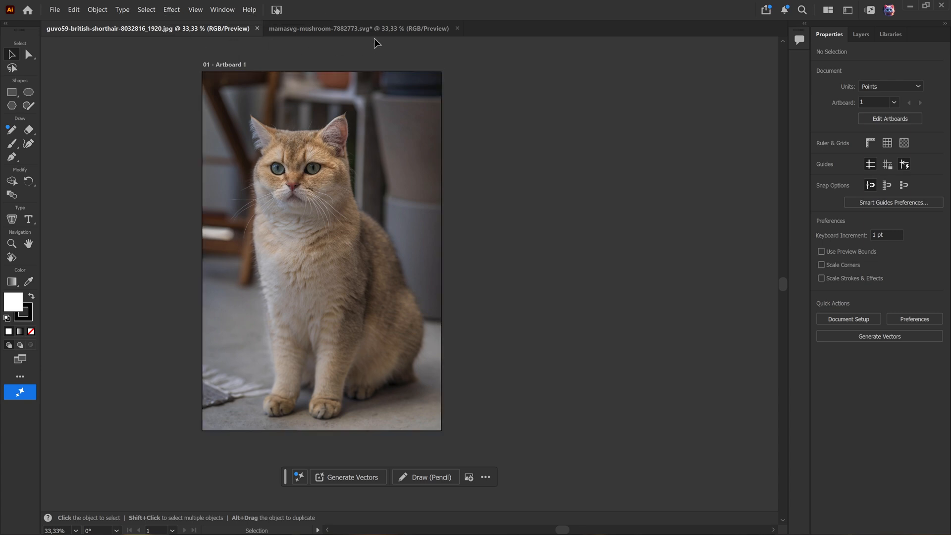
left_click(335, 240)
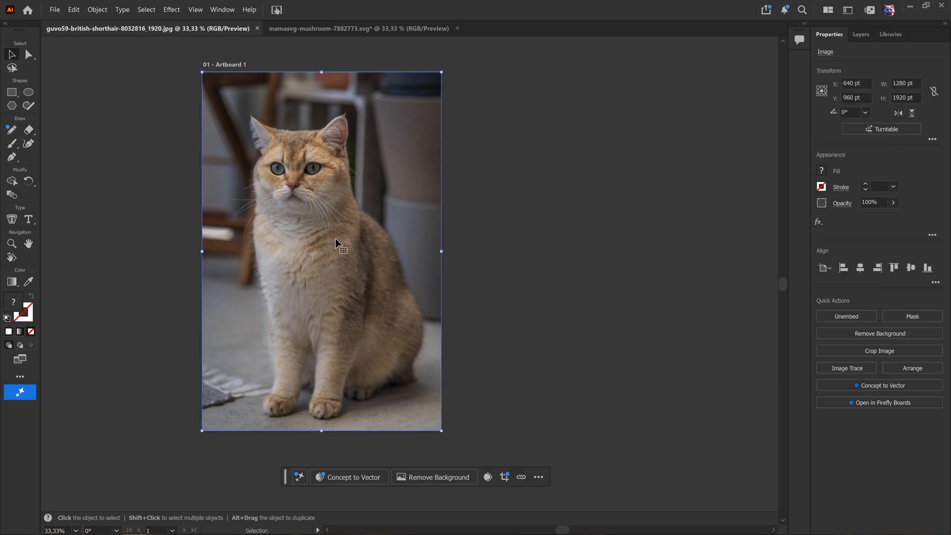
left_click(432, 478)
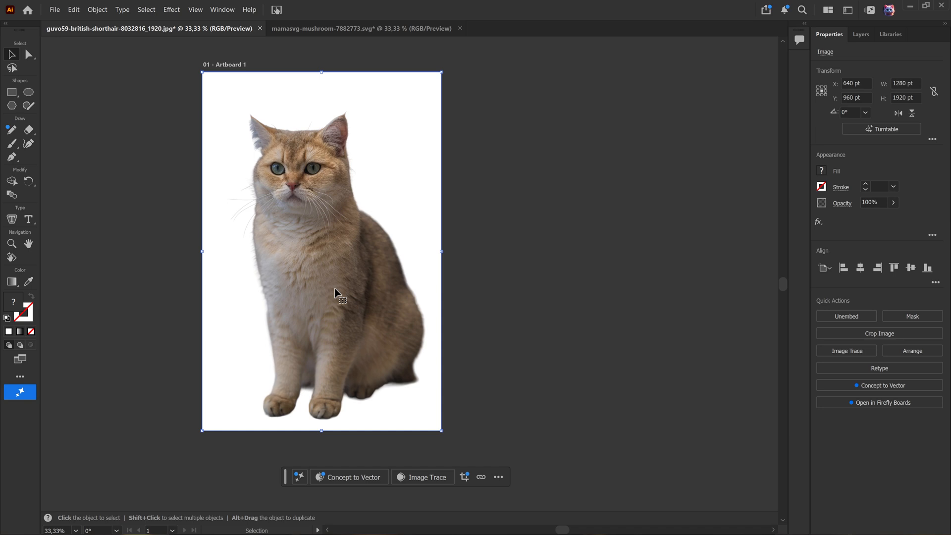
Generate Turntable views of the cat cutout and rotate it horizontally to 90°
left_click(905, 129)
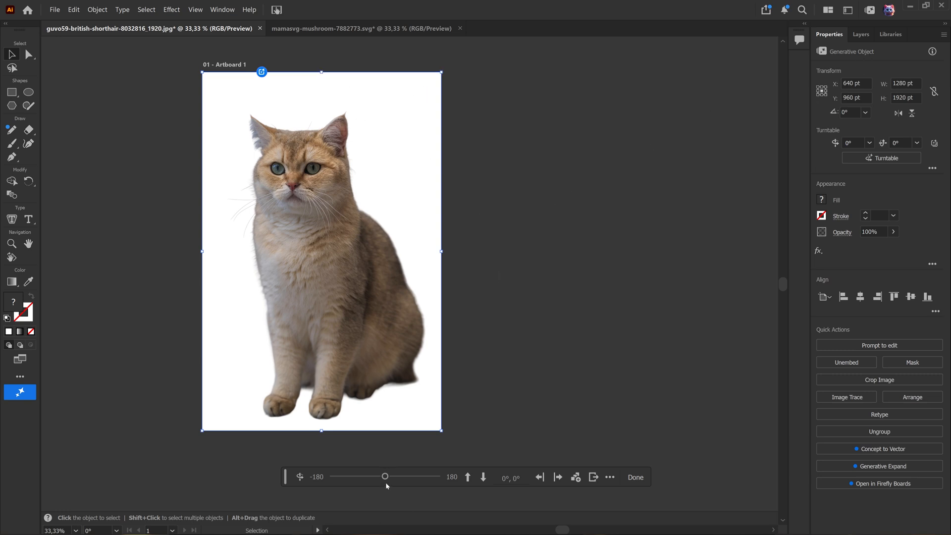
left_click_drag(385, 476, 414, 484)
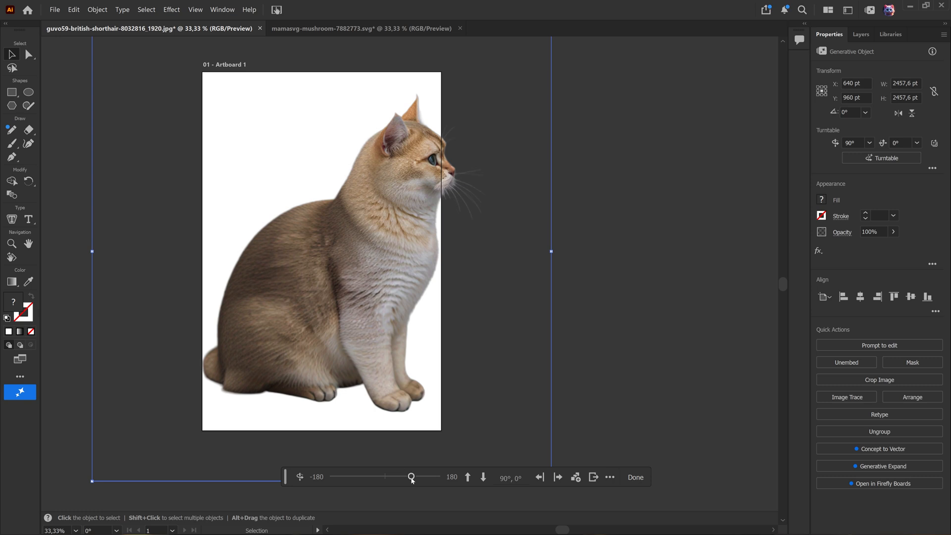
Rotate the cat horizontally to -30° and move it slightly left and down so its body fits on the artboard
left_click_drag(411, 479, 377, 482)
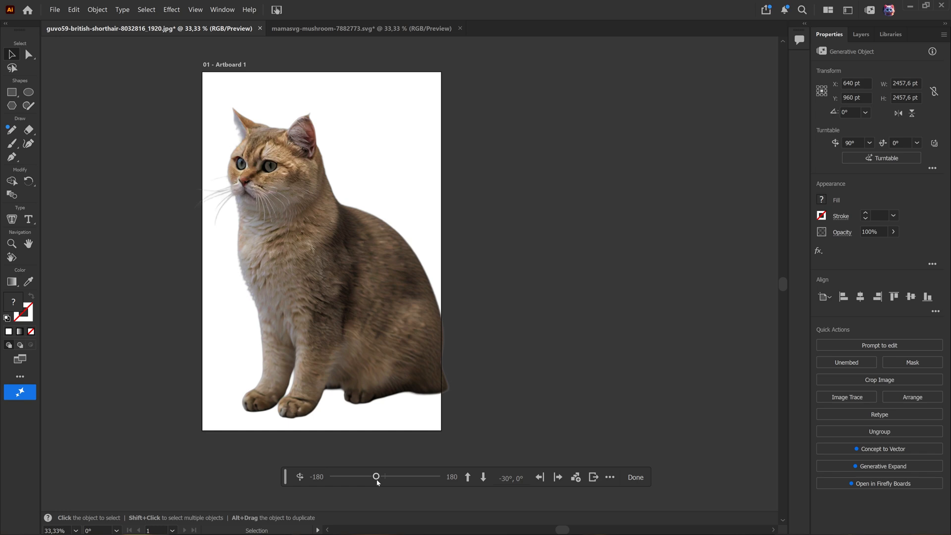
left_click_drag(348, 268, 335, 273)
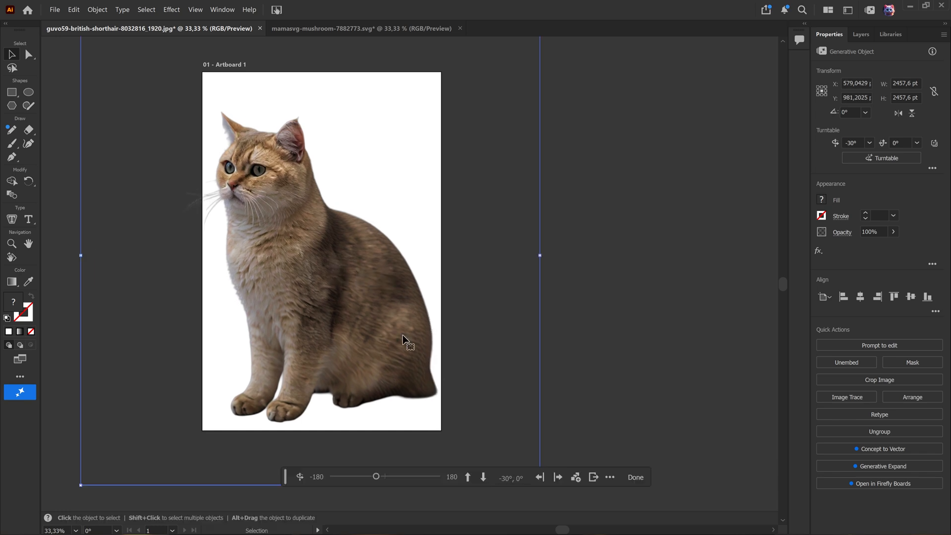
Place the cat's previous and next Turntable views on the canvas on either side of the -30° view
left_click(539, 477)
left_click(558, 478)
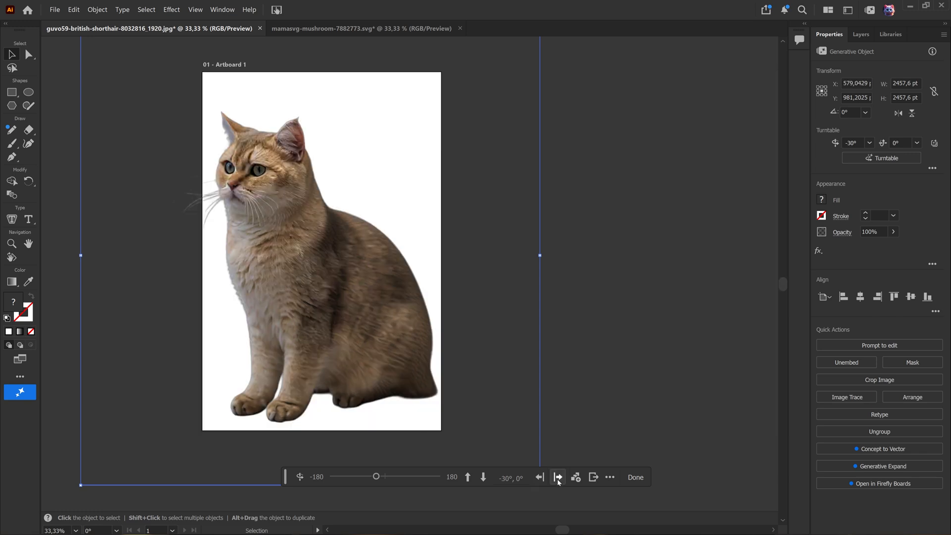
left_click(558, 479)
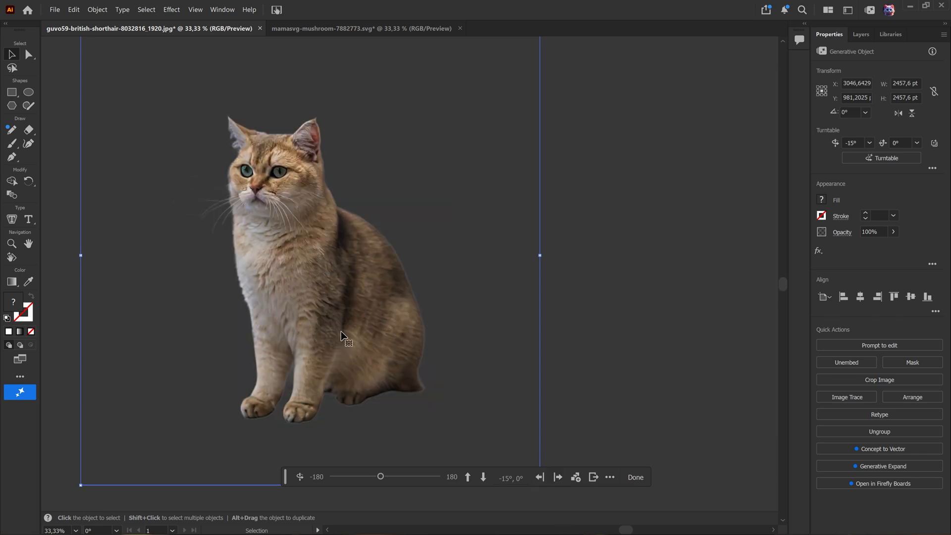
Move the two placed cat views close to the artboard, one at its upper left and the -15° view at its upper right
key("ctrl+minus")
key("ctrl+minus")
key("ctrl+minus")
left_click_drag(274, 391, 370, 398)
left_click_drag(197, 311, 268, 238)
left_click_drag(501, 296, 409, 186)
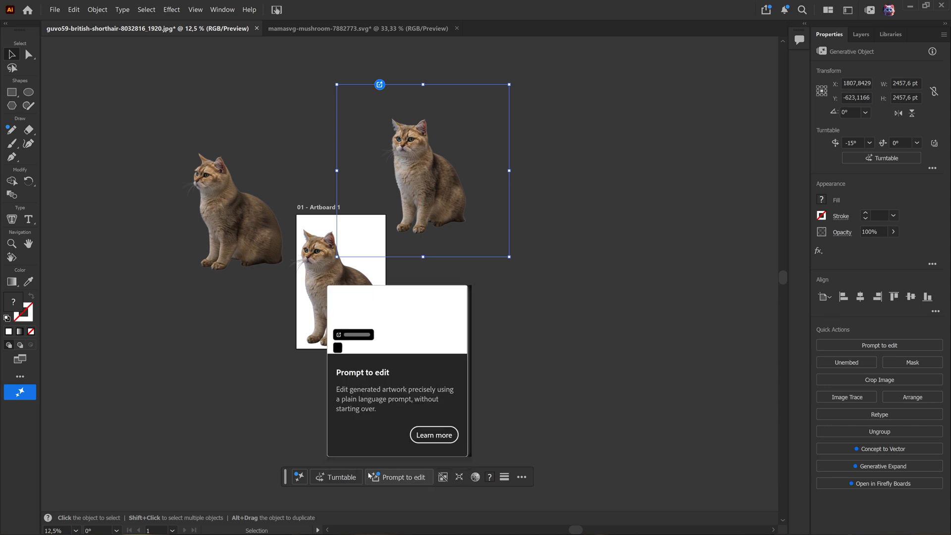
Reopen Turntable for the cat on the artboard, and switch back to the mushroom document
left_click(325, 291)
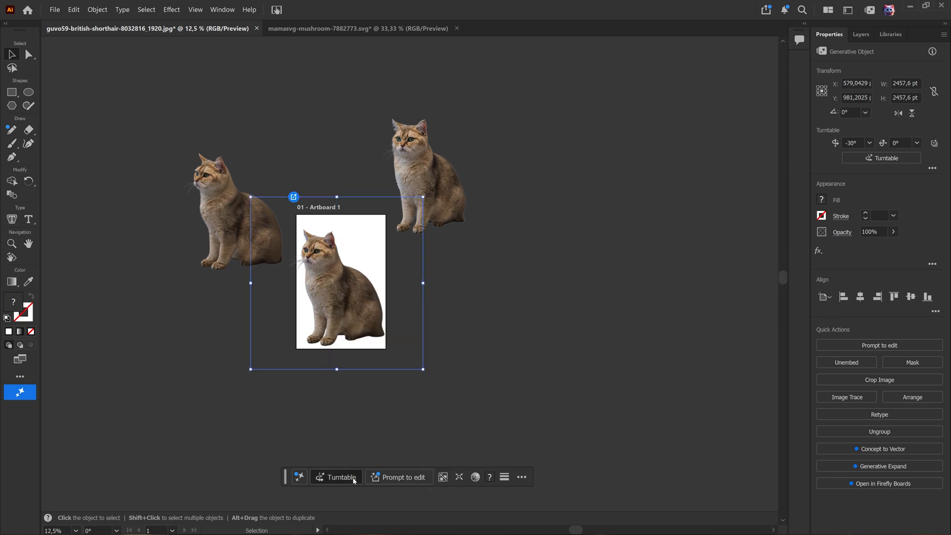
left_click(339, 477)
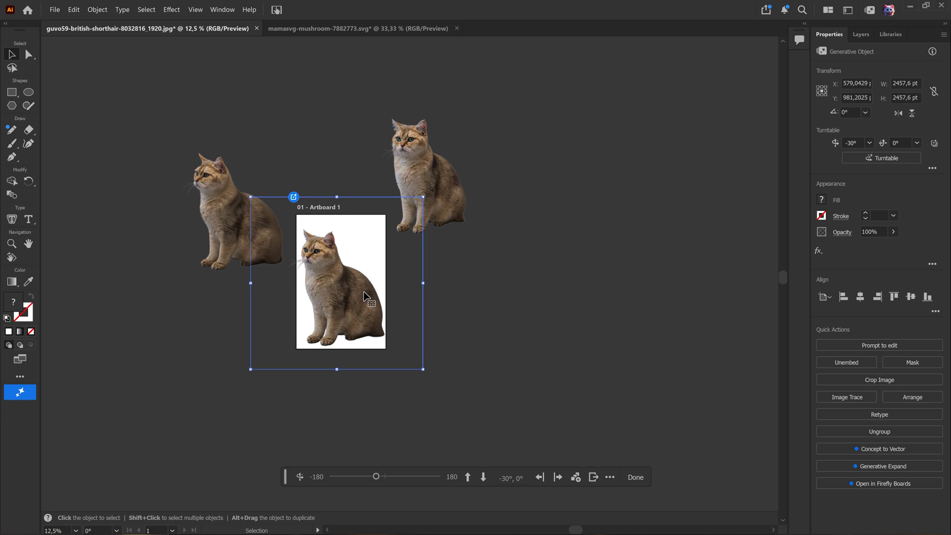
left_click(305, 30)
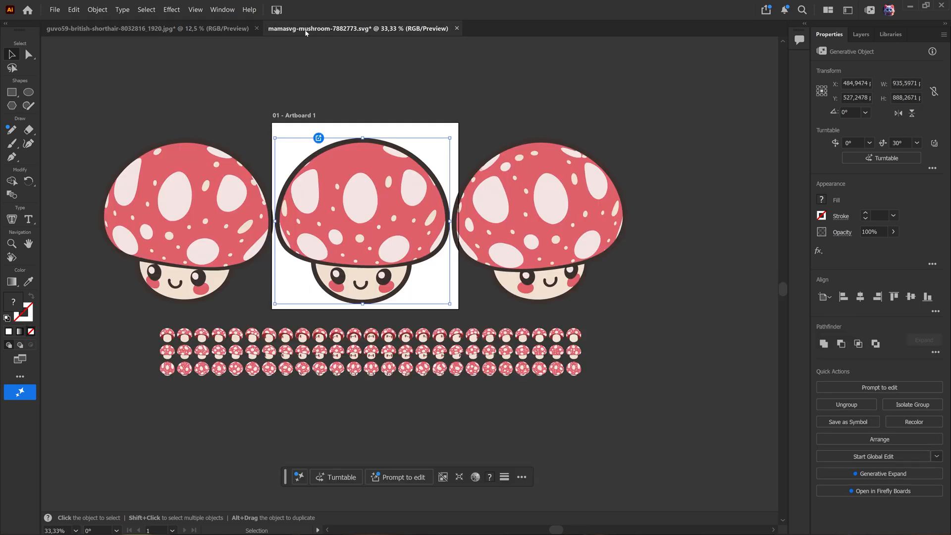